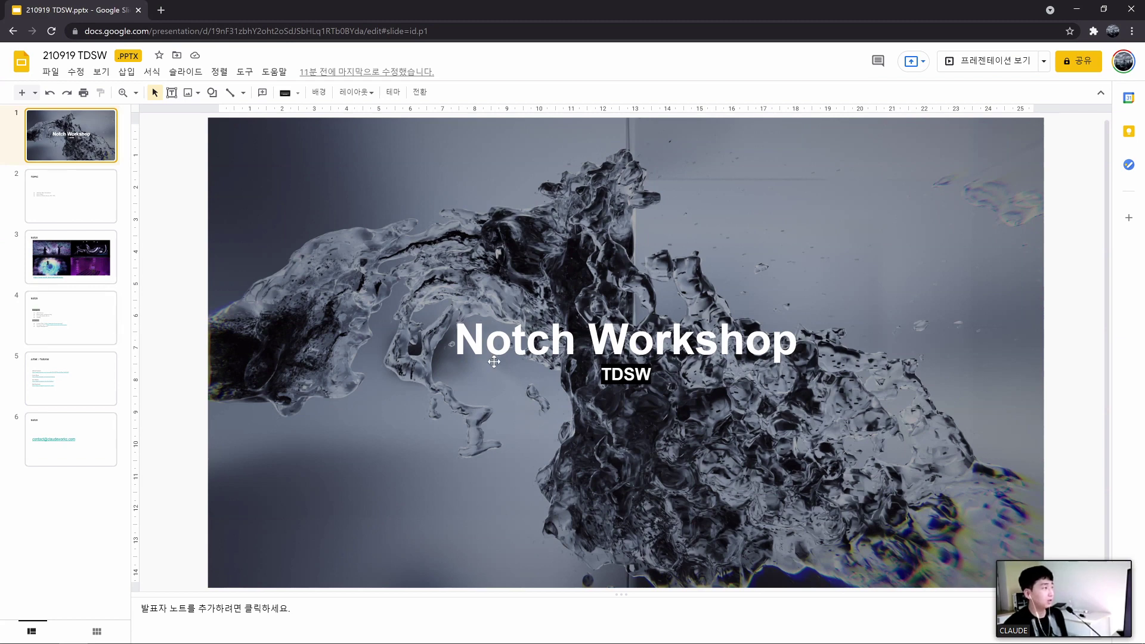
# Scroll from the Notch Workshop title slide to slide 2, the TOPIC slide with three bullet topics
pyautogui.scroll(-1, 483, 357)
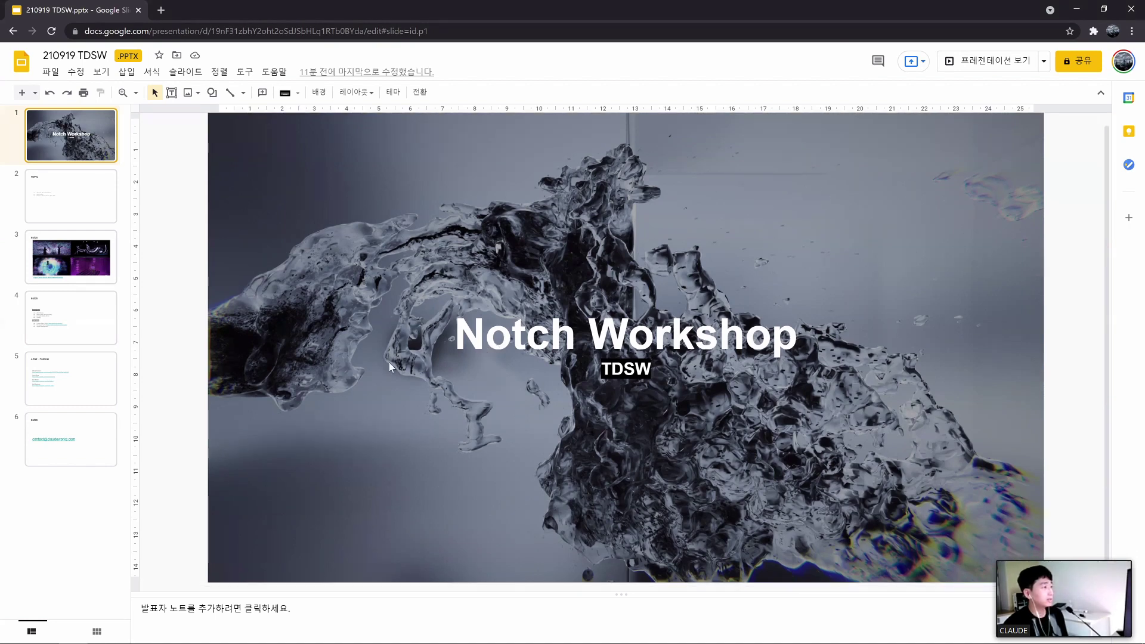
pyautogui.scroll(-2, 386, 330)
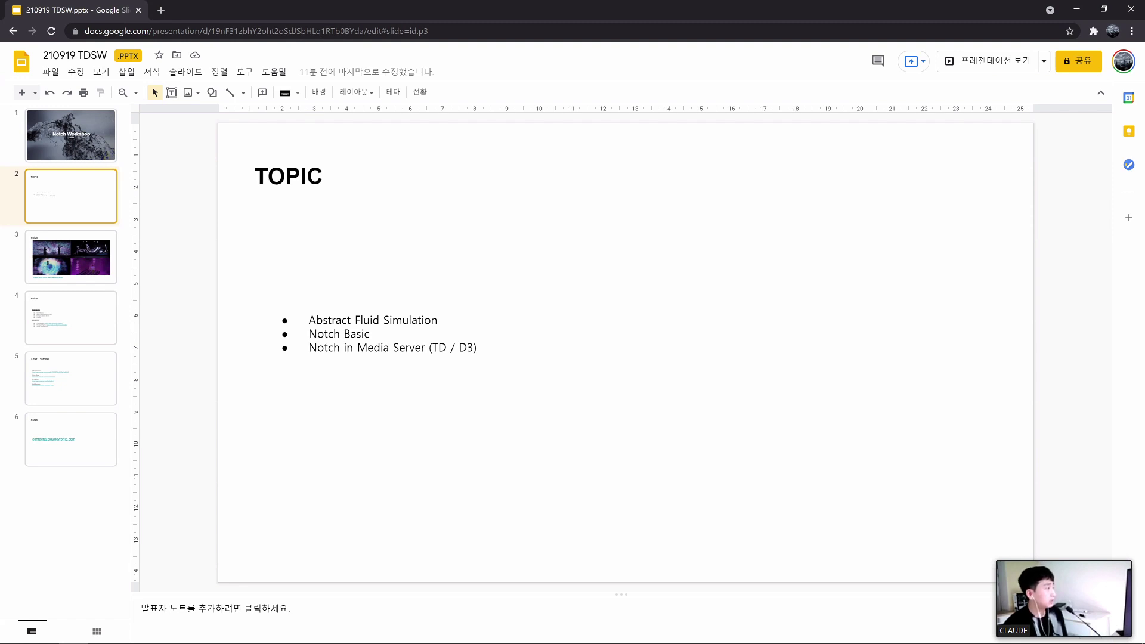
# Advance to slide 3 and open its notch.one/madewithnotch link in a new tab
pyautogui.press('Down')
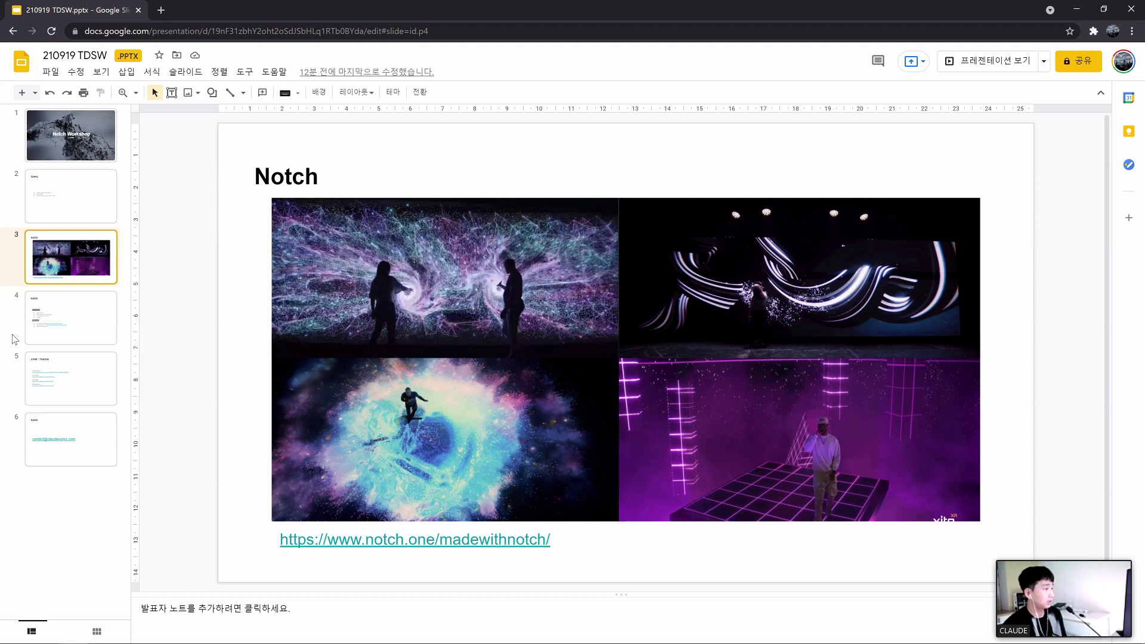
pyautogui.click(366, 538)
pyautogui.click(369, 558)
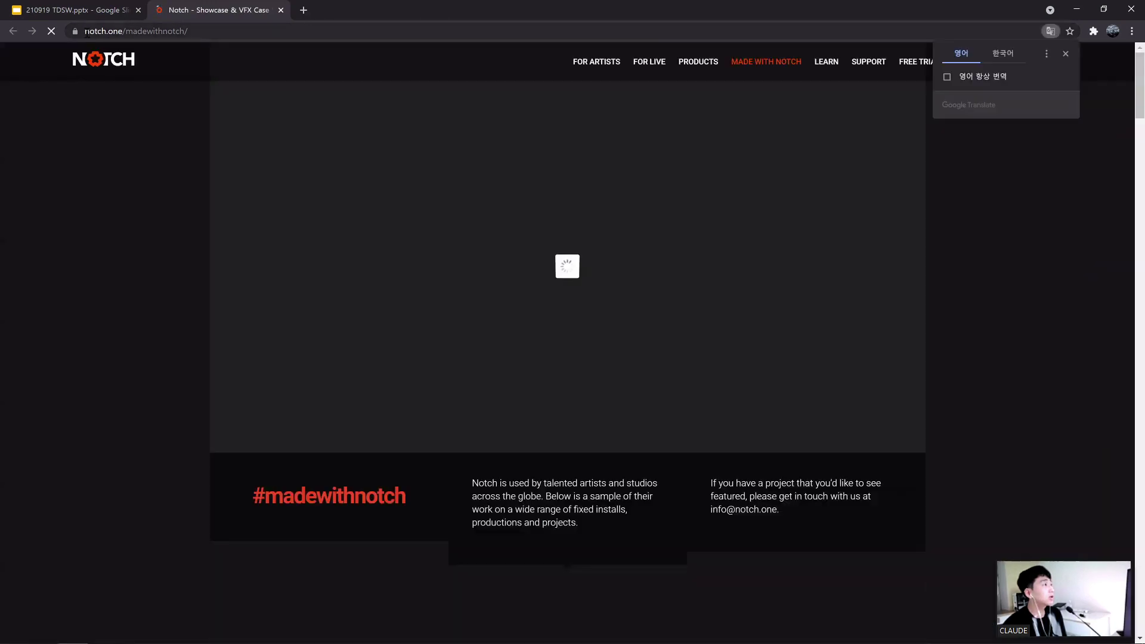
# Select the /madewithnotch/ portion of the showcase page's address
pyautogui.click(158, 34)
pyautogui.click(119, 31)
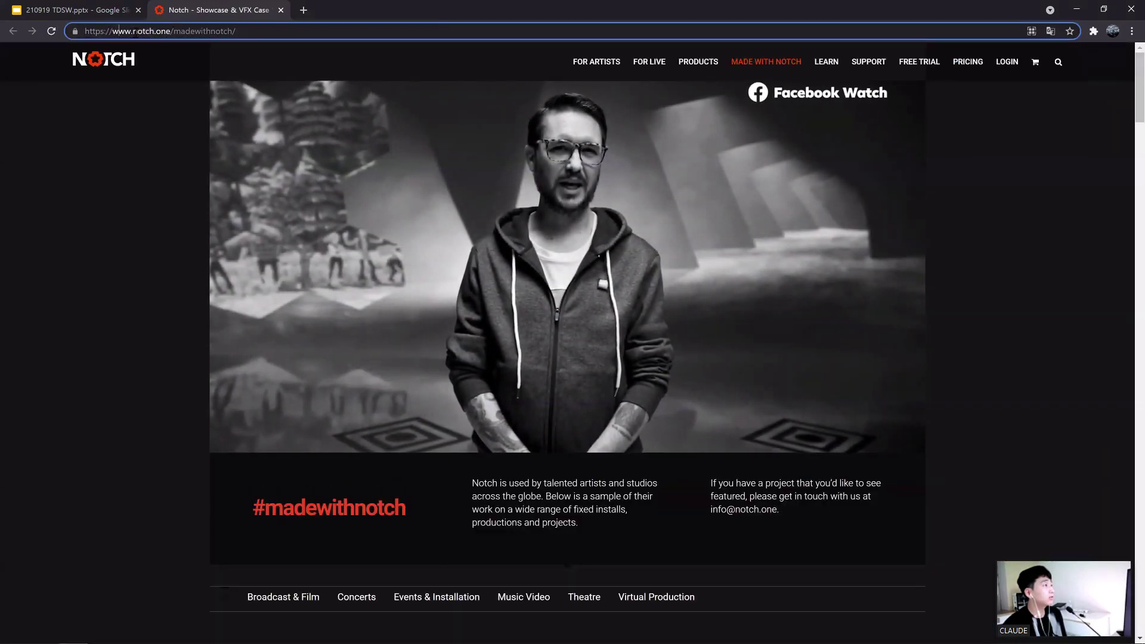
pyautogui.moveTo(171, 31); pyautogui.dragTo(236, 33)
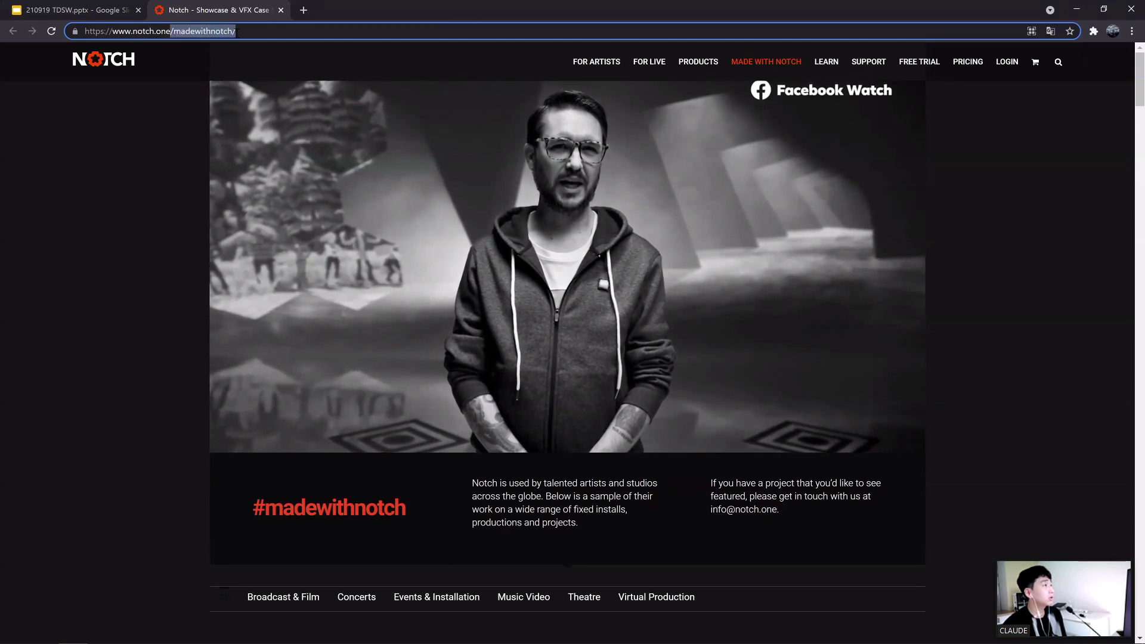
# Browse down the #madewithnotch project thumbnail grid, then close the showcase tab
pyautogui.scroll(-6, 514, 337)
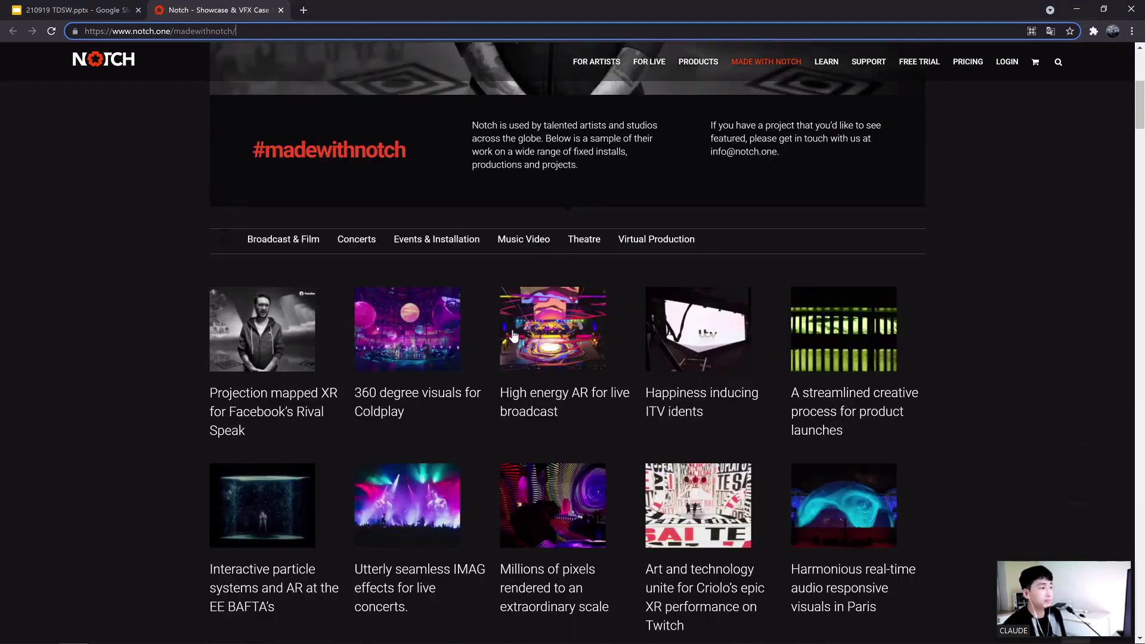
pyautogui.scroll(-4, 513, 322)
pyautogui.scroll(2, 572, 283)
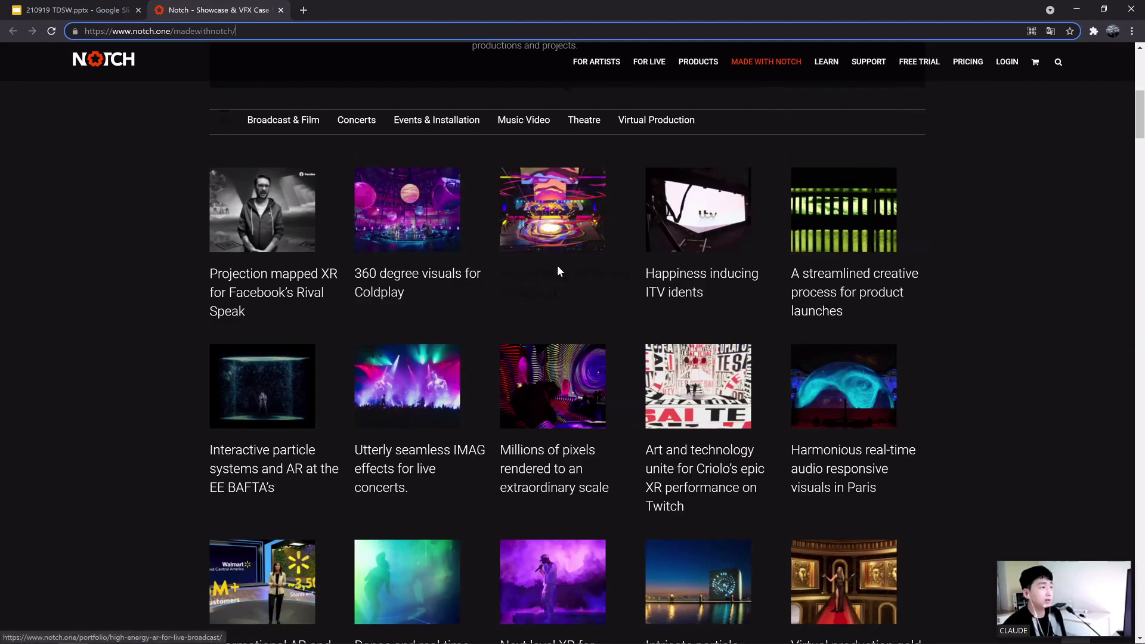
pyautogui.scroll(-2, 559, 271)
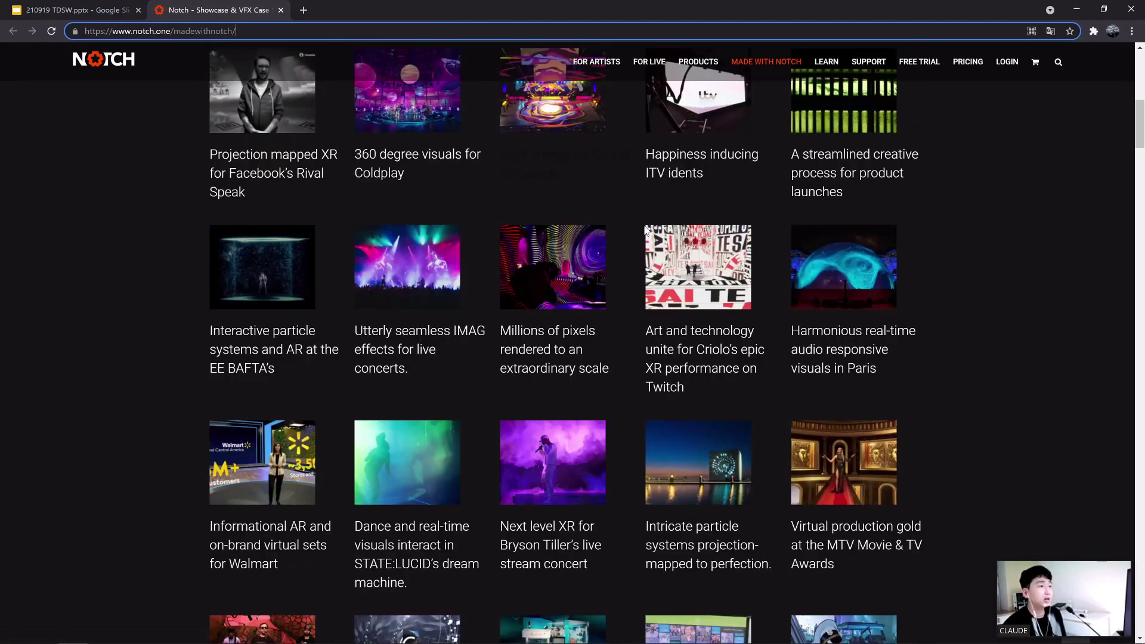
pyautogui.scroll(-4, 612, 266)
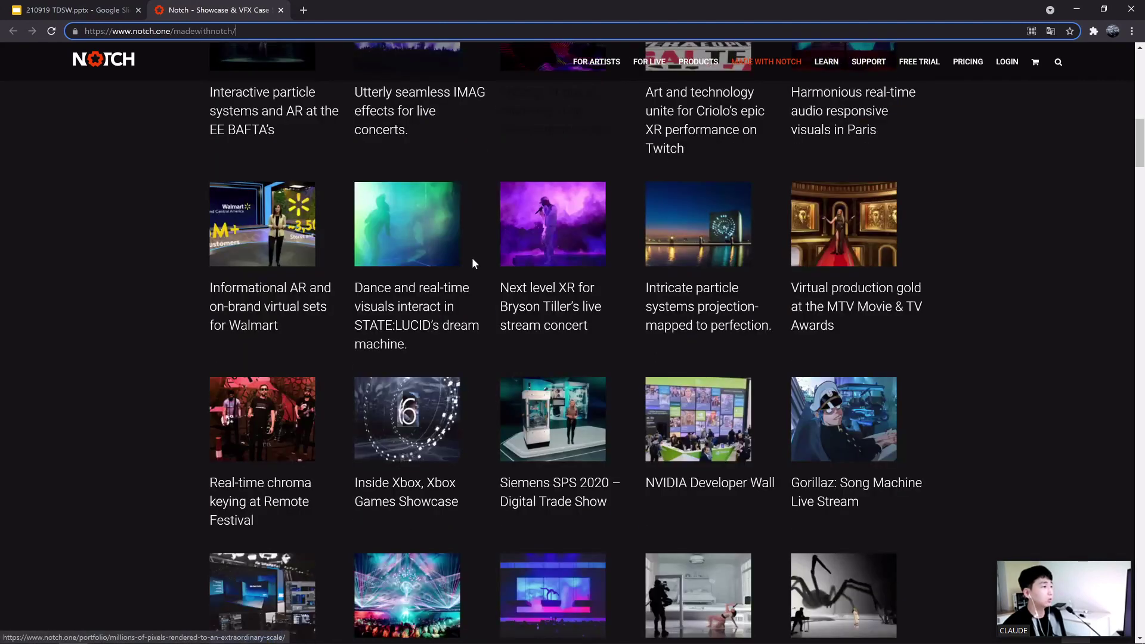
pyautogui.scroll(-4, 474, 262)
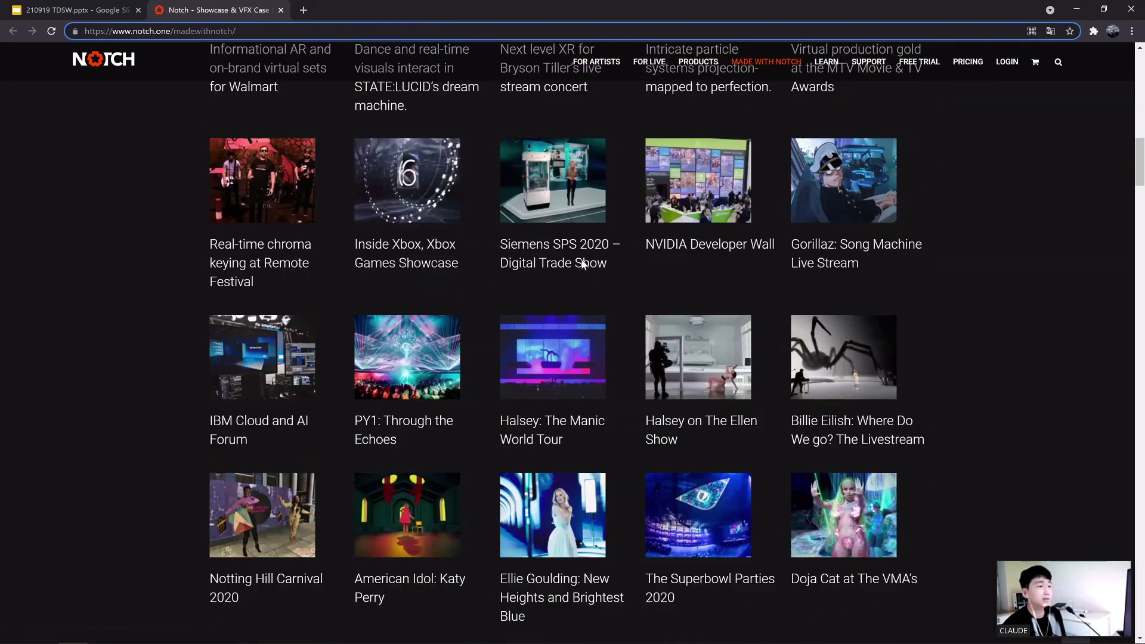
pyautogui.scroll(-5, 583, 264)
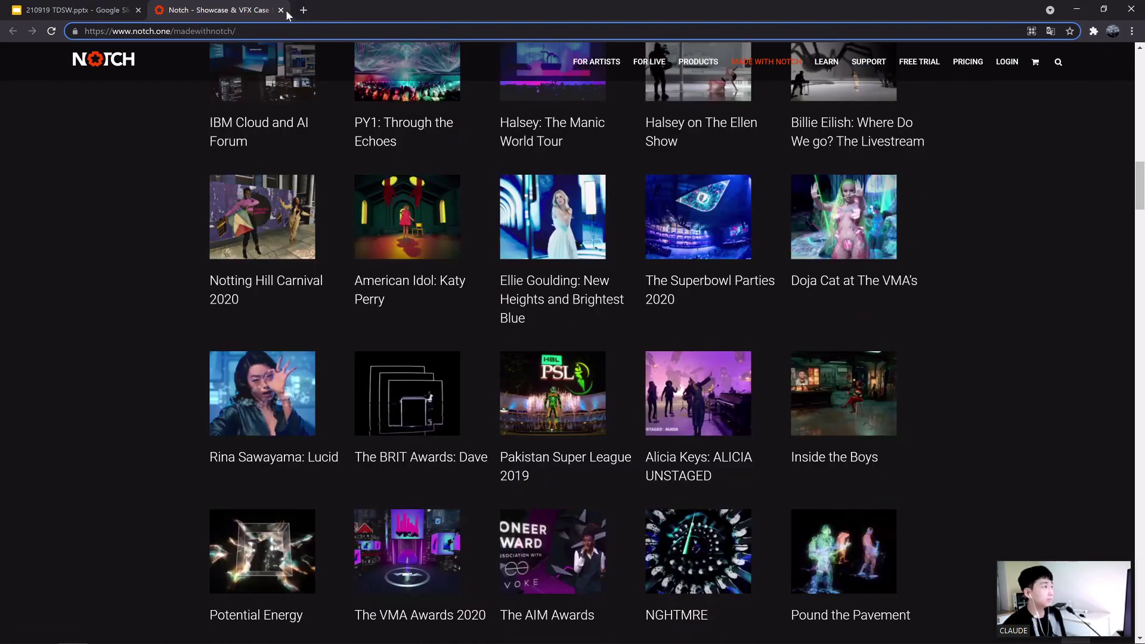
pyautogui.hotkey('ctrl', 'w')
# Go to slide 4 and open its License Price link to the PRICING - notch.one page
pyautogui.press('Down')
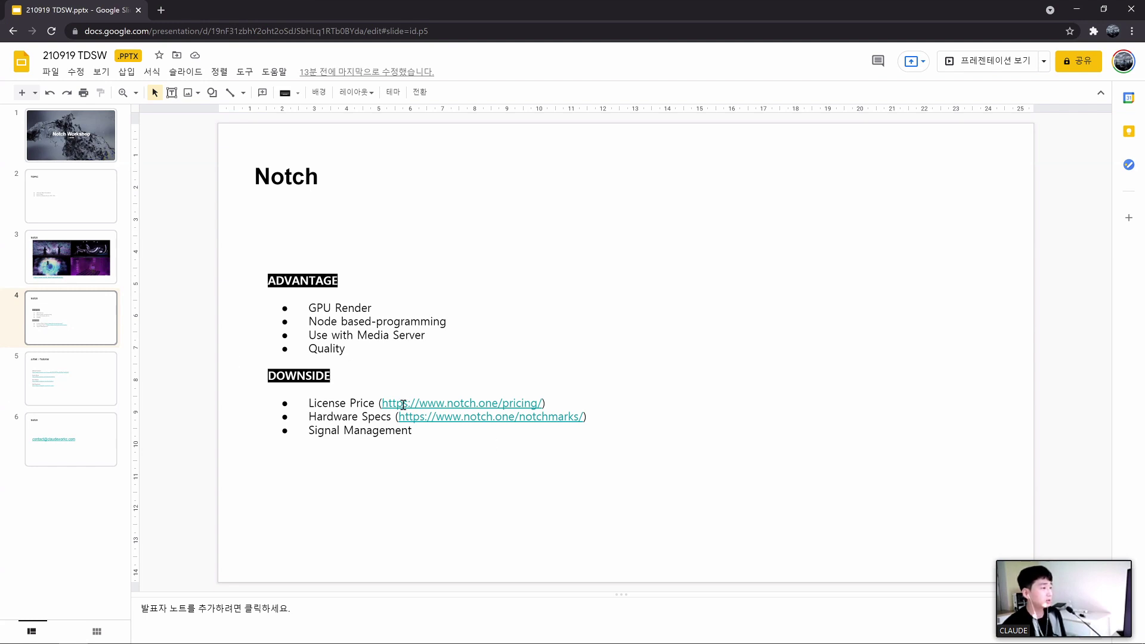
pyautogui.click(420, 404)
pyautogui.click(444, 423)
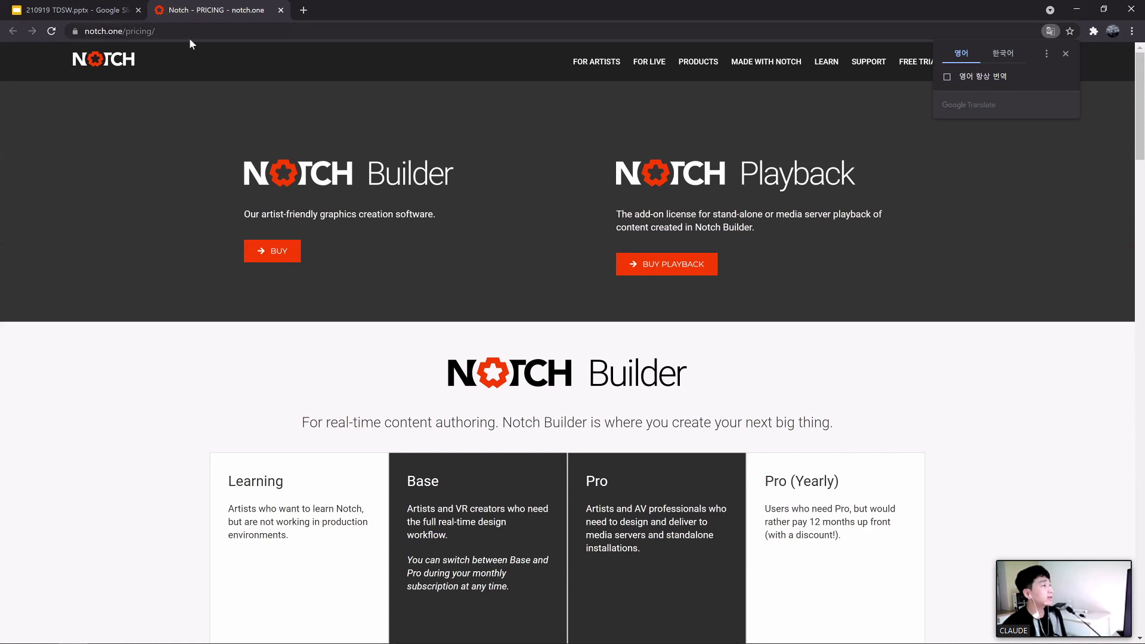
# Select the pricing part of the page address, then deselect it
pyautogui.click(84, 32)
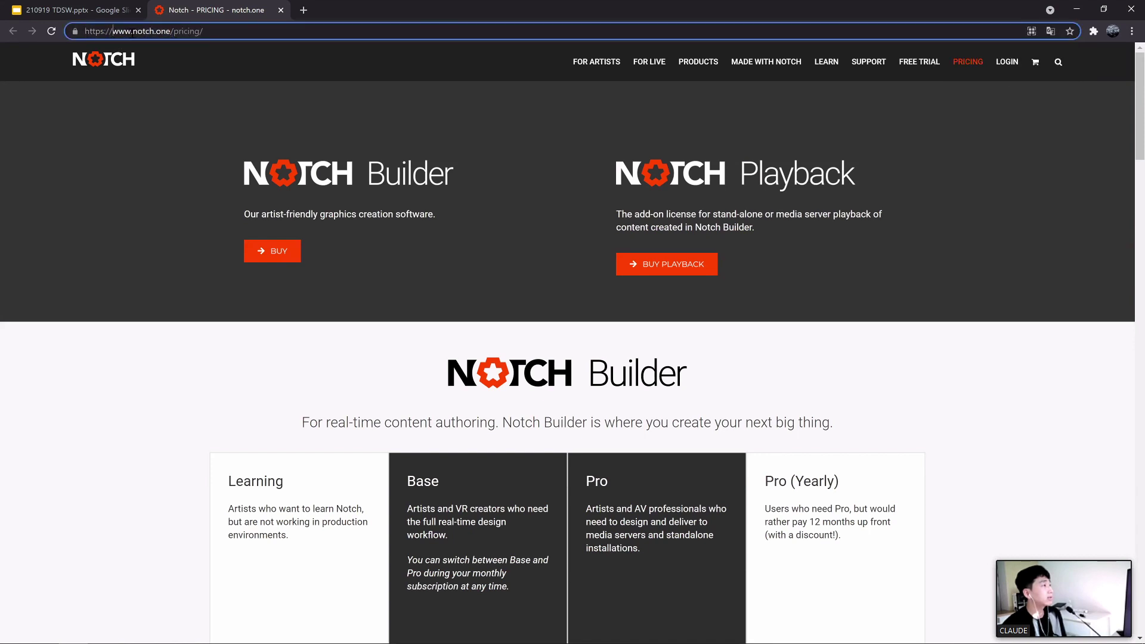
pyautogui.moveTo(171, 32); pyautogui.dragTo(194, 37)
pyautogui.click(194, 37)
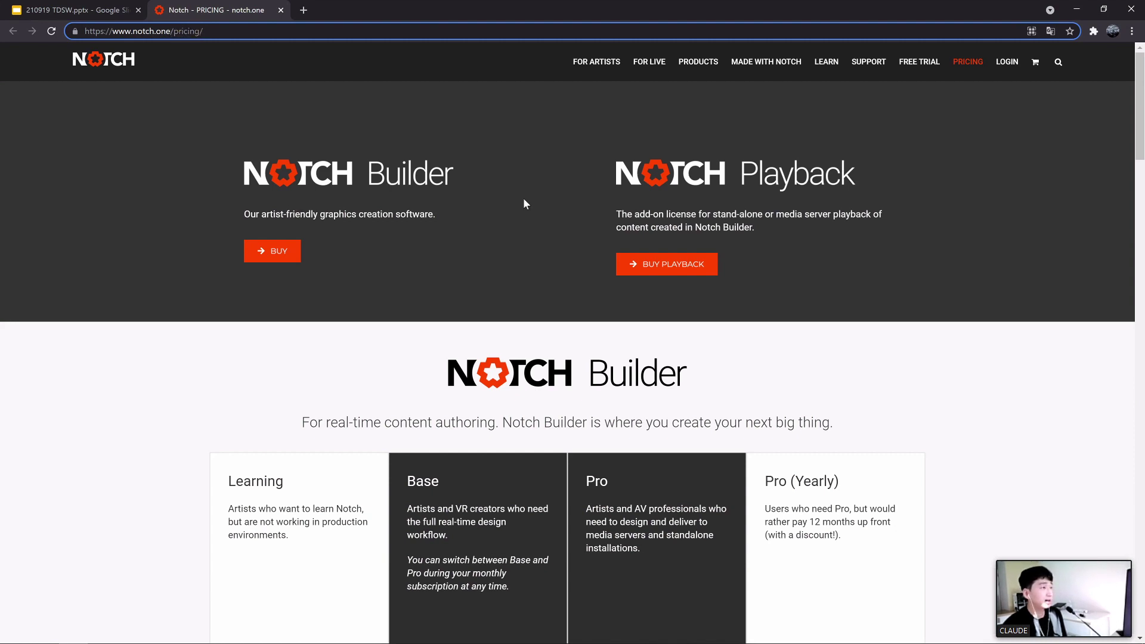
# Scroll past the Builder price cards and Compare Features table to the Notch Playback licences
pyautogui.scroll(-1, 324, 182)
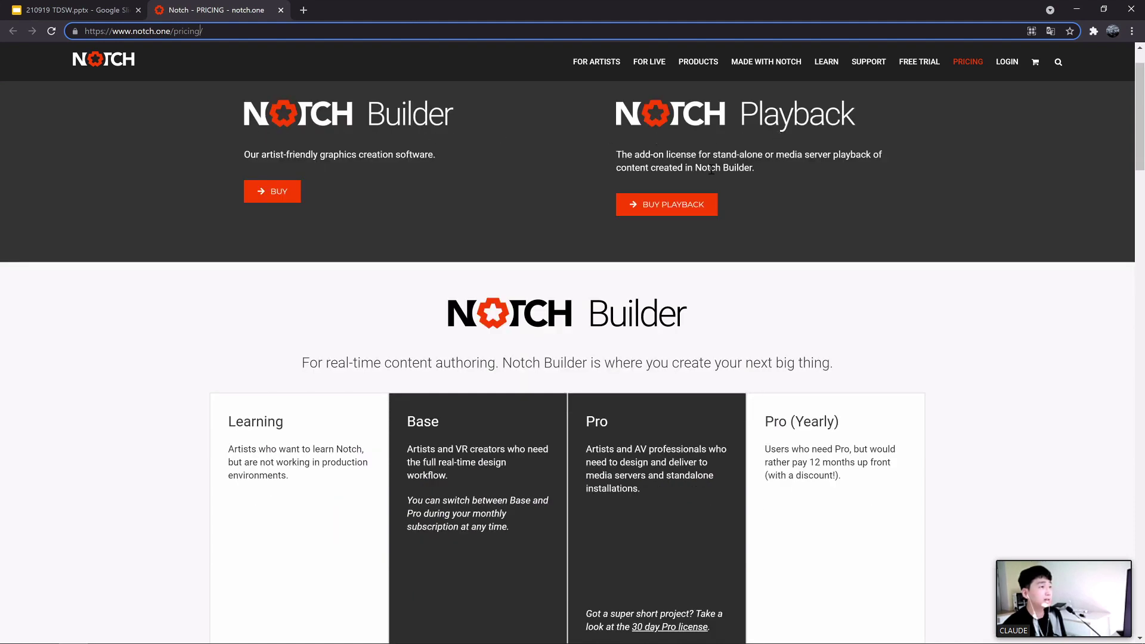
pyautogui.scroll(-3, 711, 170)
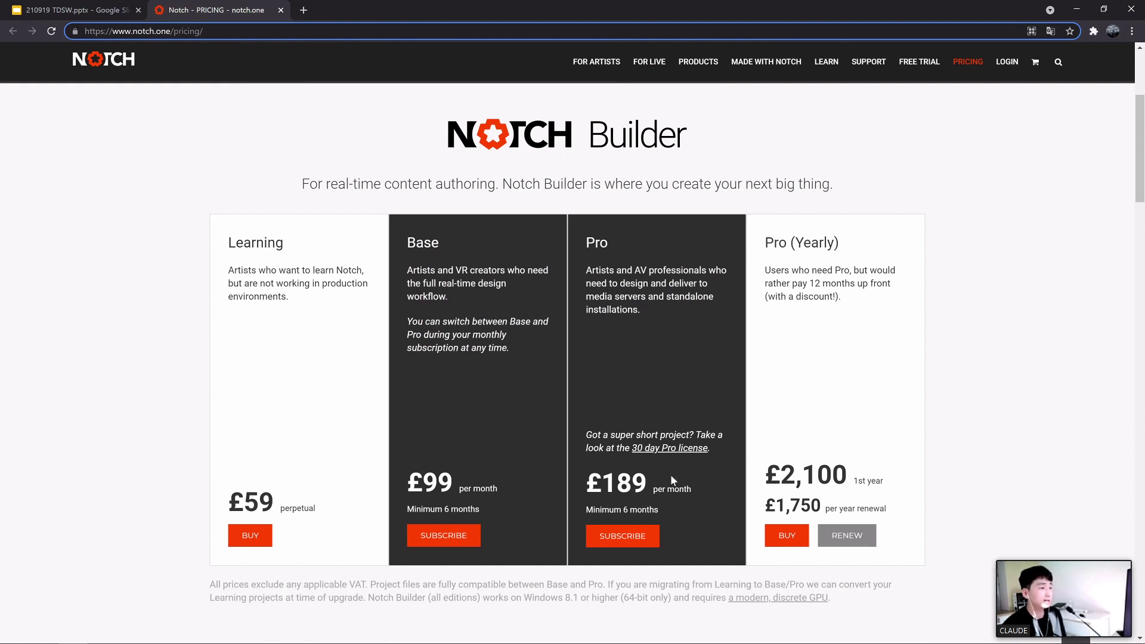
pyautogui.scroll(-1, 500, 436)
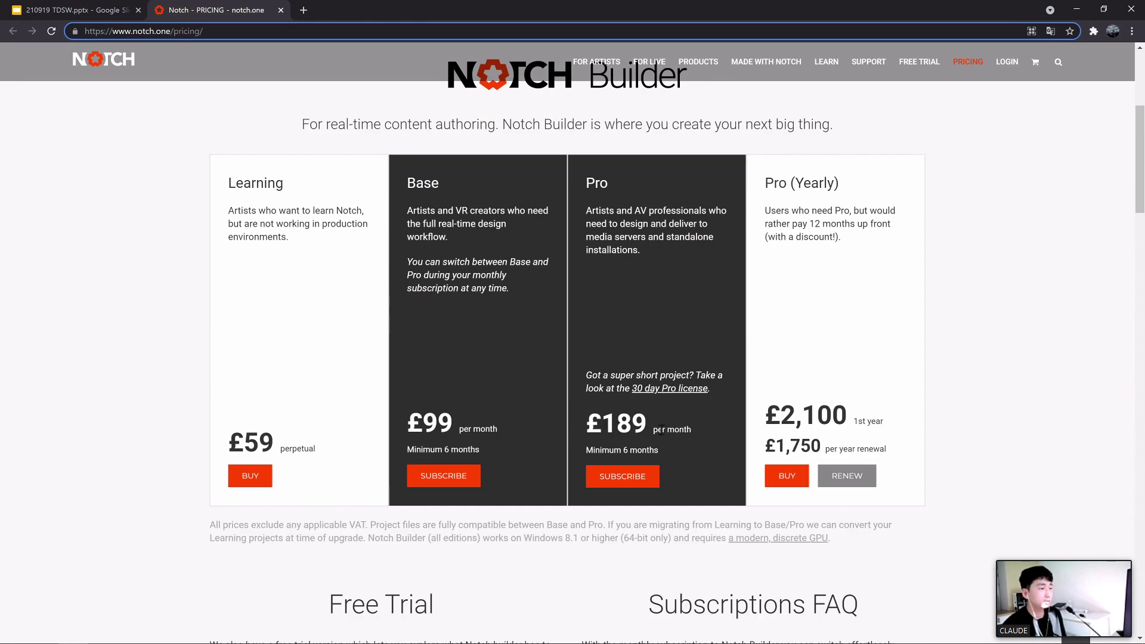
pyautogui.scroll(-1, 620, 380)
pyautogui.scroll(-18, 621, 379)
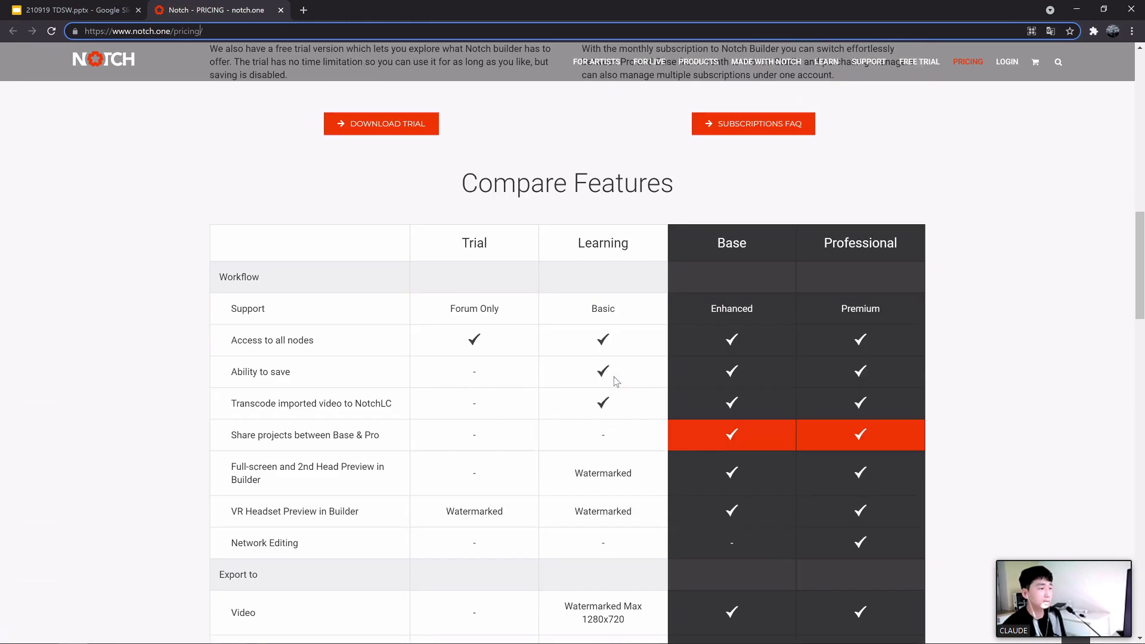
pyautogui.scroll(-10, 621, 379)
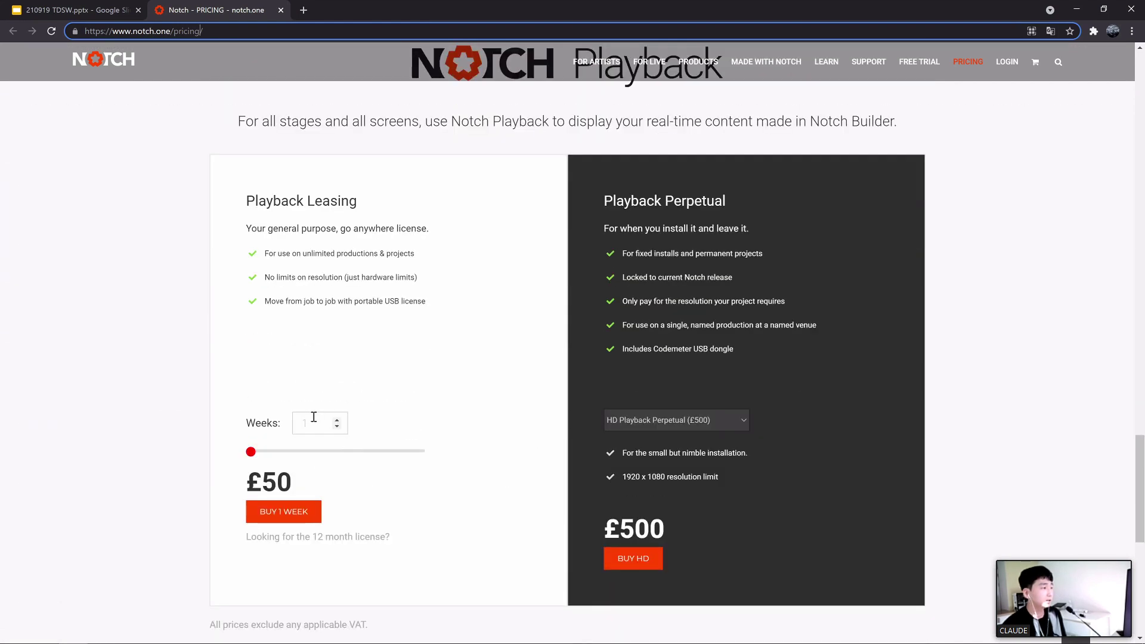
# Select the leasing Weeks value, keep HD for Playback Perpetual, and return to the deck
pyautogui.doubleClick(304, 423)
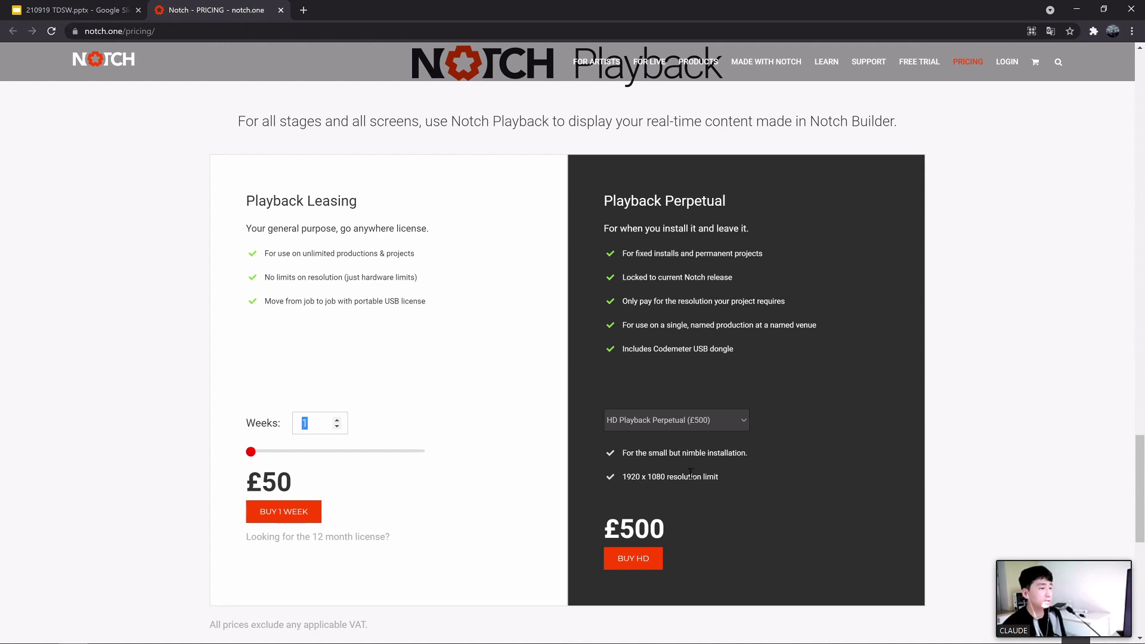
pyautogui.click(676, 422)
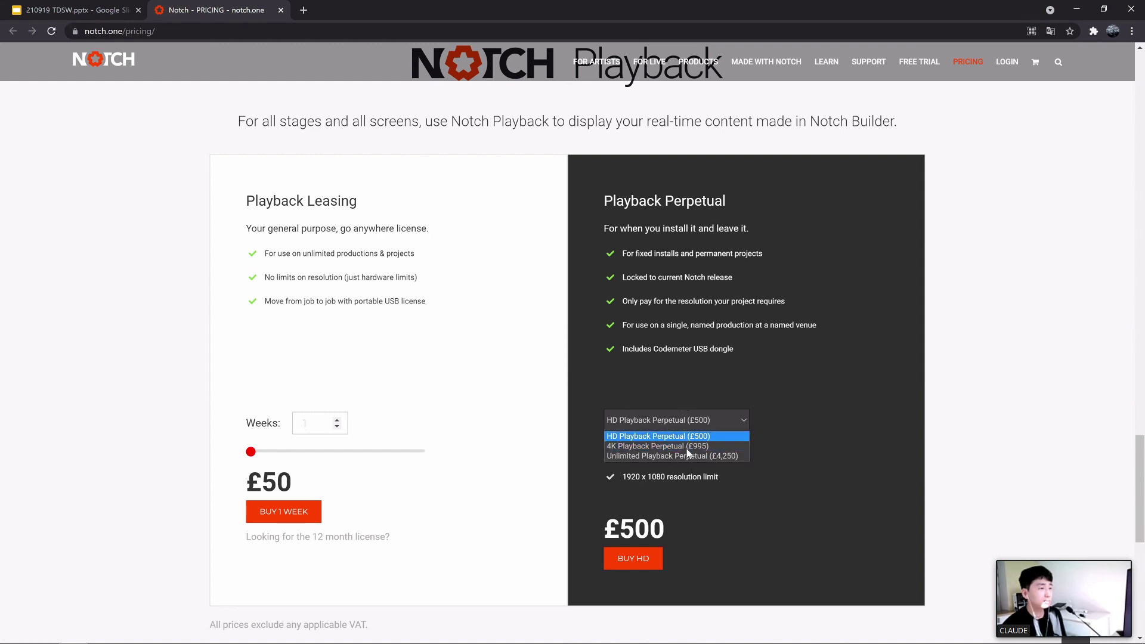
pyautogui.click(763, 409)
pyautogui.click(76, 11)
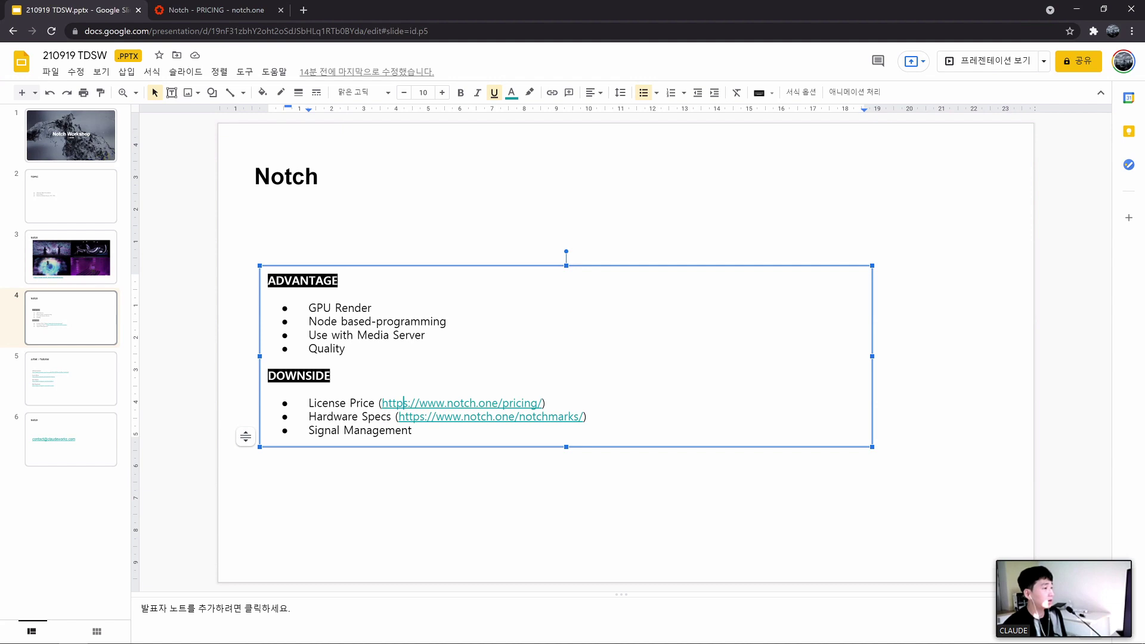
# Open the slide's notchmarks link to the Notchmarks GPU benchmark chart and inspect its bars
pyautogui.click(444, 416)
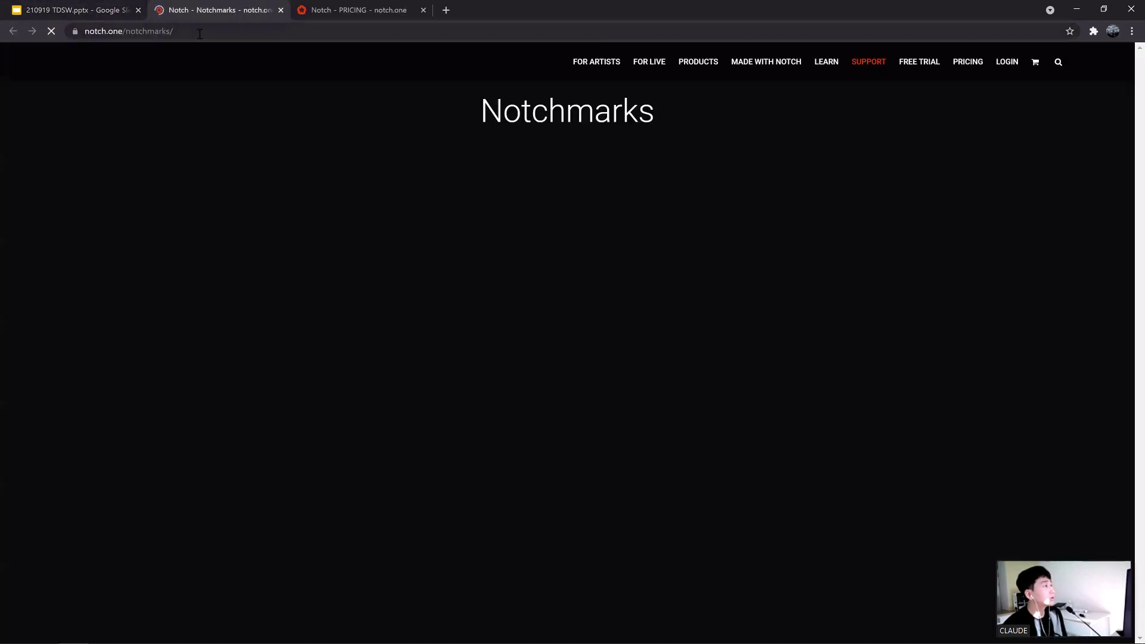
pyautogui.click(121, 32)
pyautogui.scroll(-1, 404, 116)
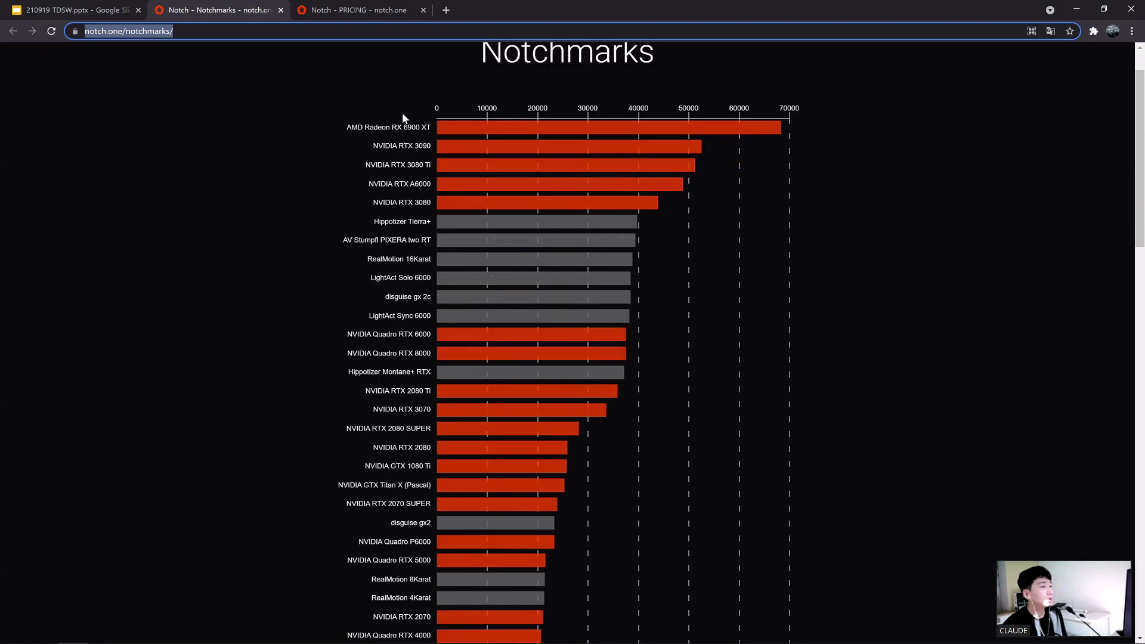
pyautogui.moveTo(480, 145)
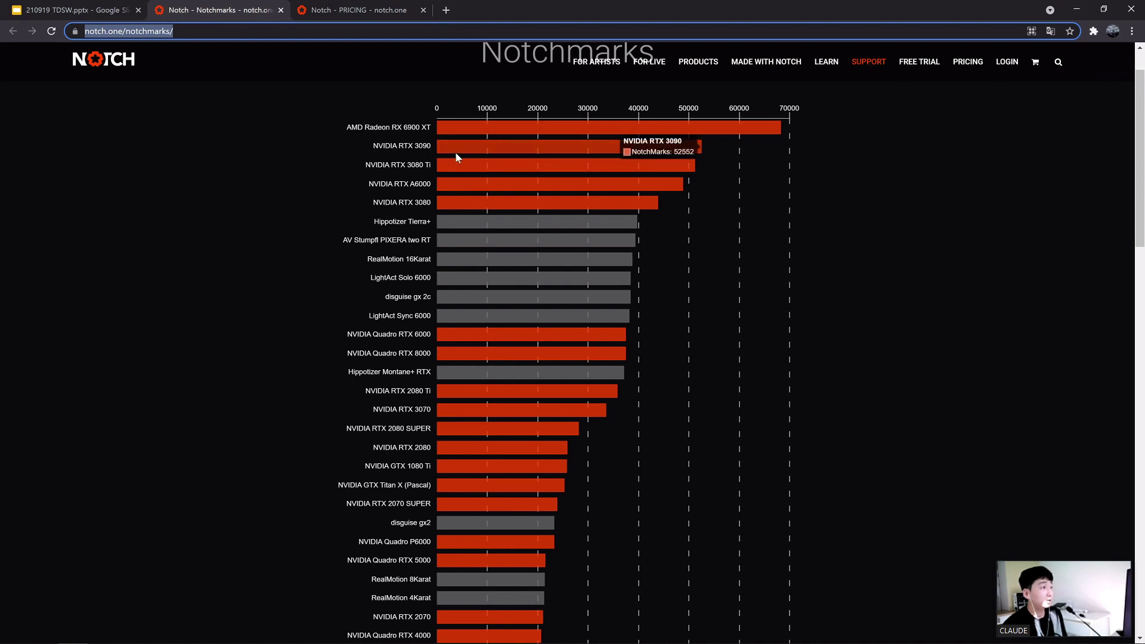
# Compare scores such as the NVIDIA RTX 3090's 52552, then close the Notchmarks and pricing tabs
pyautogui.scroll(-1, 445, 203)
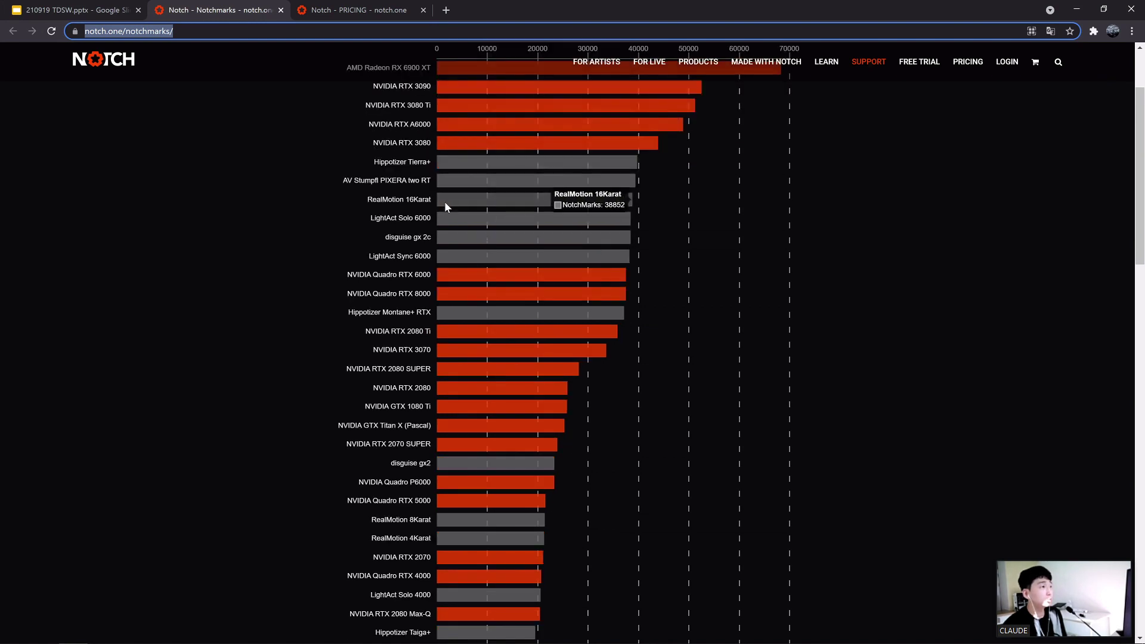
pyautogui.scroll(2, 468, 173)
pyautogui.scroll(-2, 467, 179)
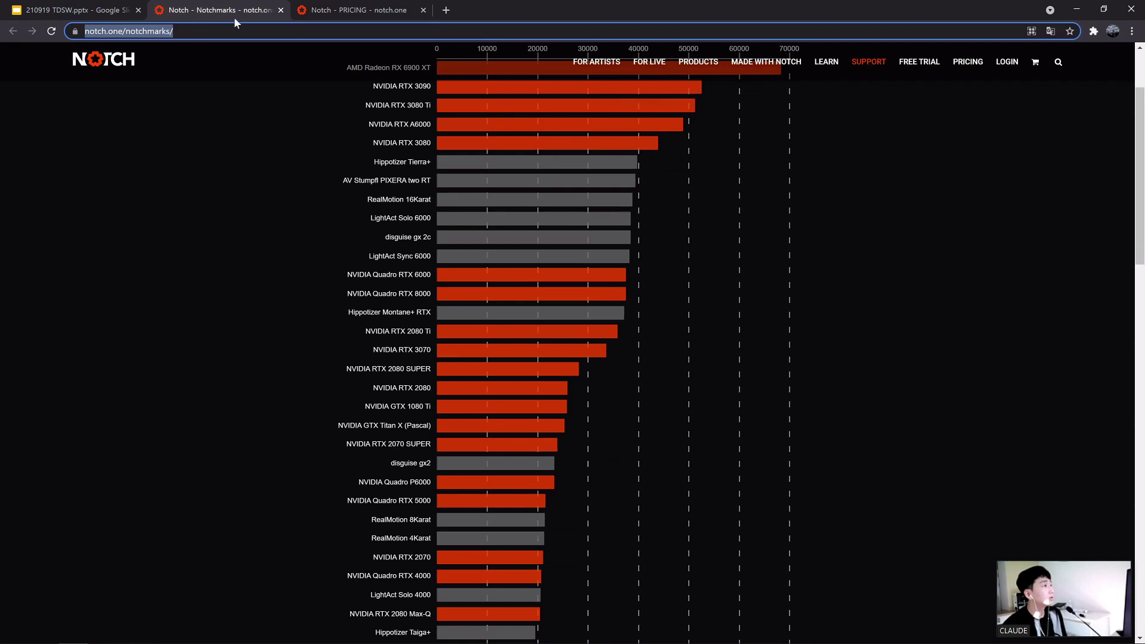
pyautogui.click(281, 10)
pyautogui.click(281, 10)
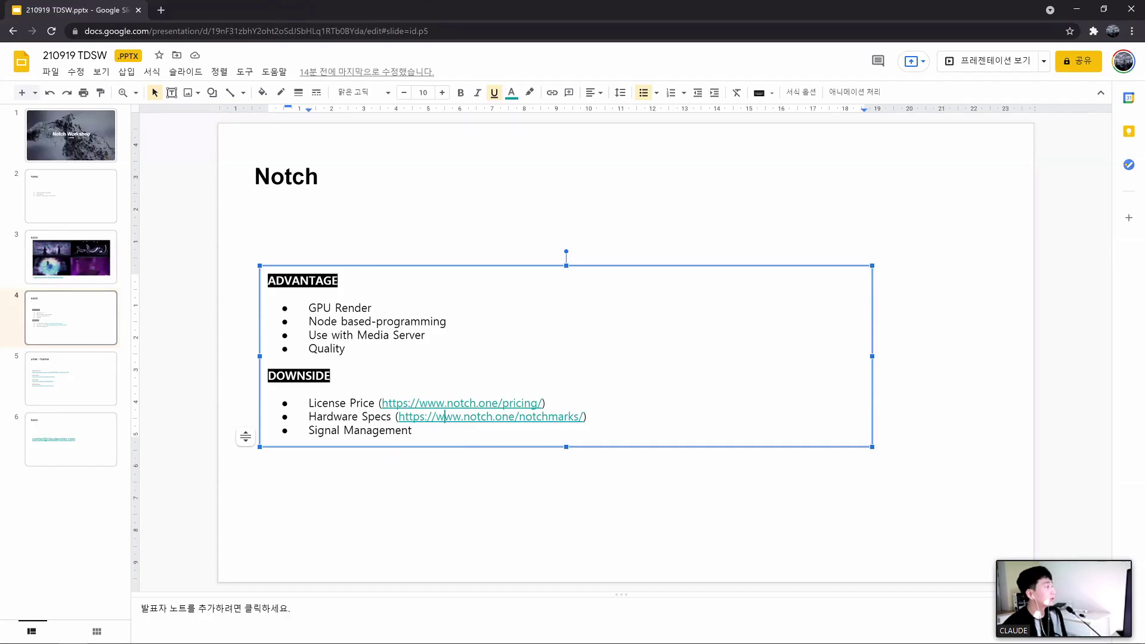